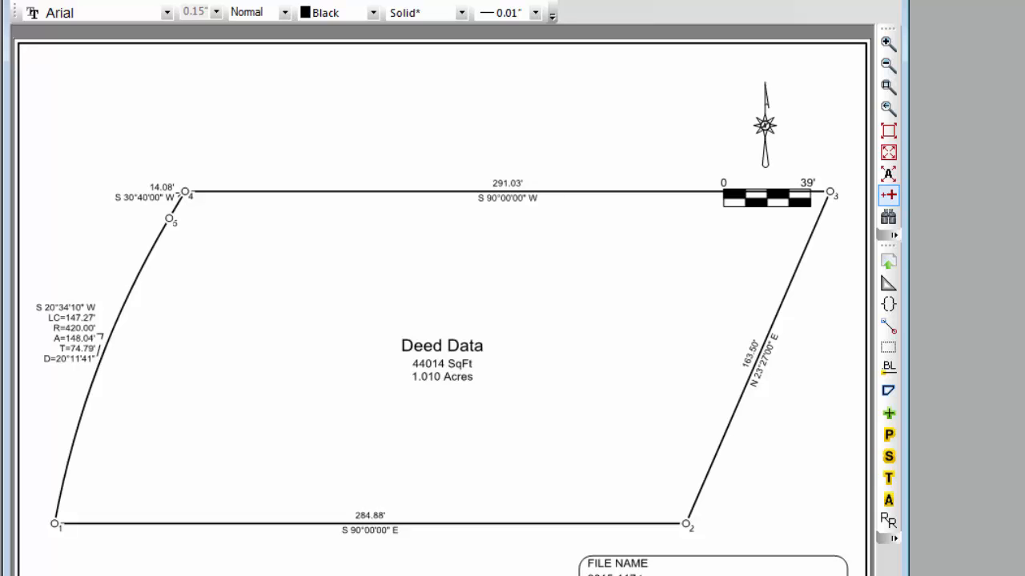
Step: Review the courses of the Deed Data traverse, close its traverse view and select the traverse again
double_click(900, 78)
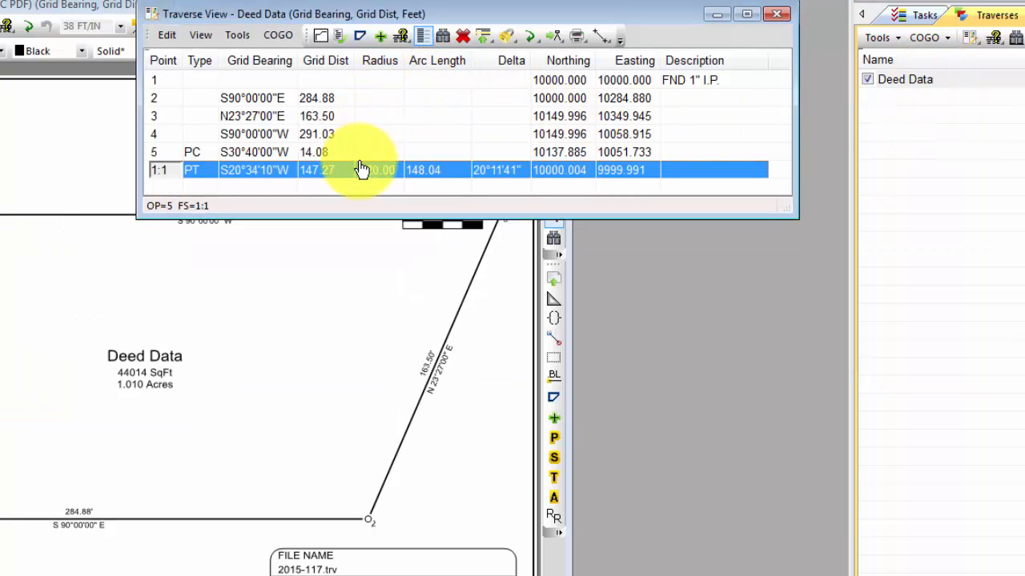
left_click(775, 14)
left_click(905, 90)
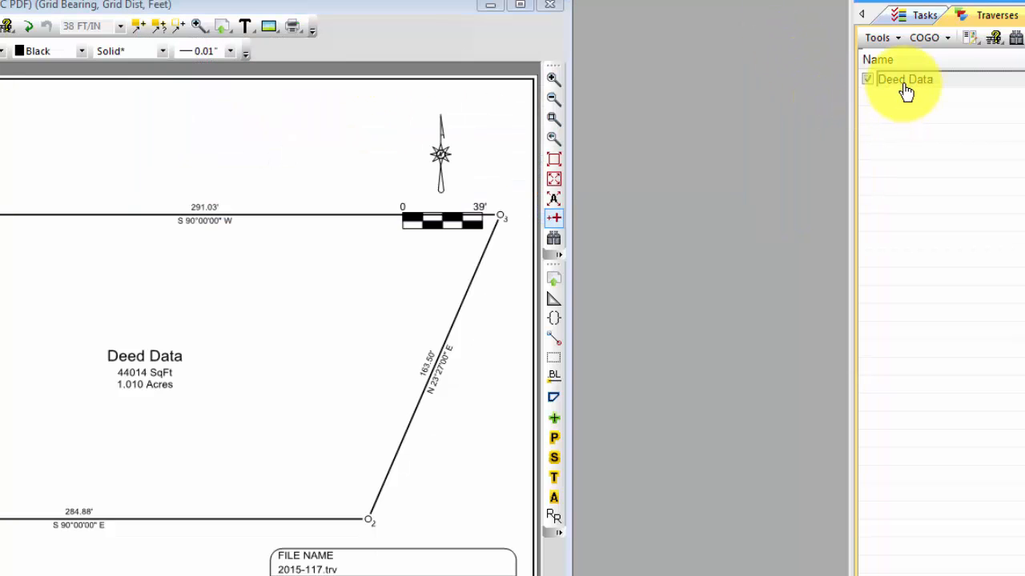
Step: Open the closure view for the Deed Data traverse and move its window clear of the drawing's boundary
left_click(21, 8)
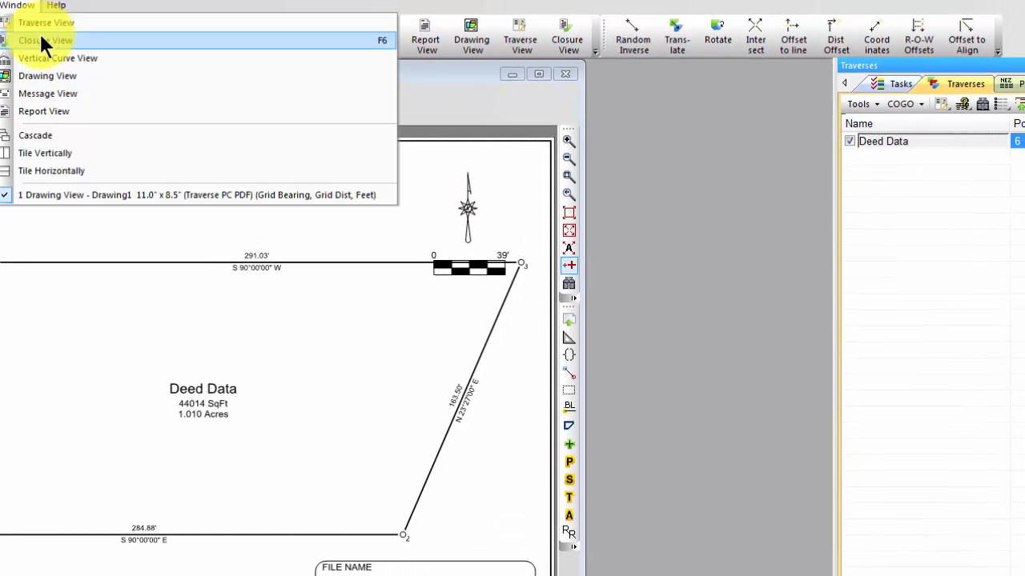
left_click(711, 141)
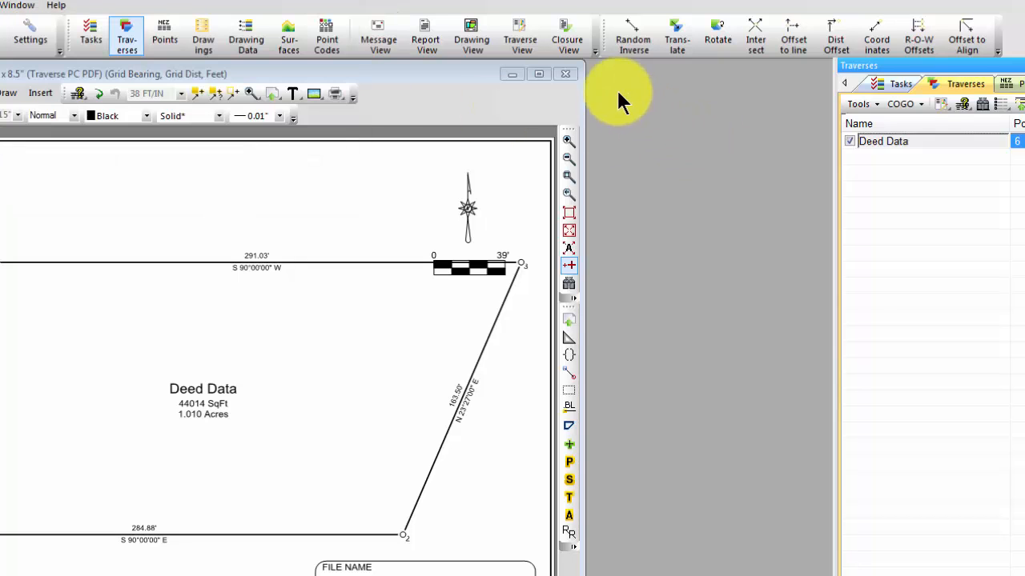
left_click(570, 42)
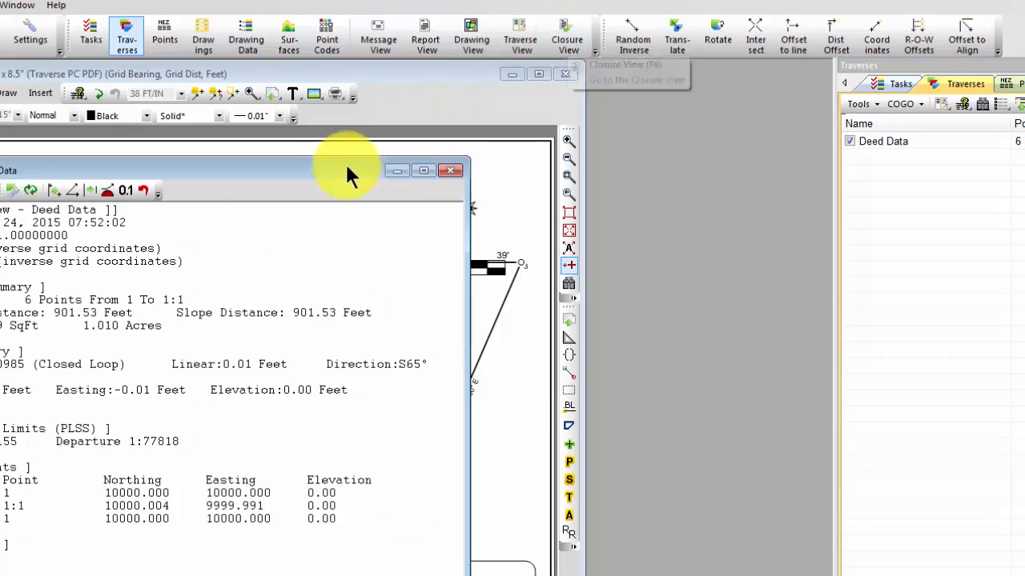
mouse_move(345, 168)
left_mouse_down()
mouse_move(424, 171)
mouse_move(660, 100)
left_mouse_up()
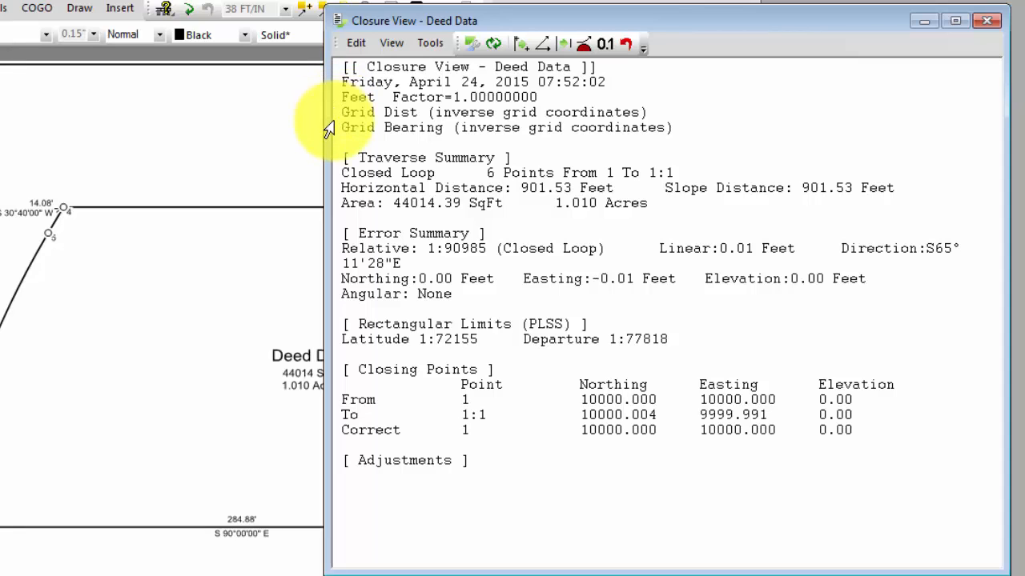
Step: Examine the Traverse Summary and Error Summary sections of the Deed Data closure report
left_click(333, 163)
left_click_drag(333, 163, 321, 195)
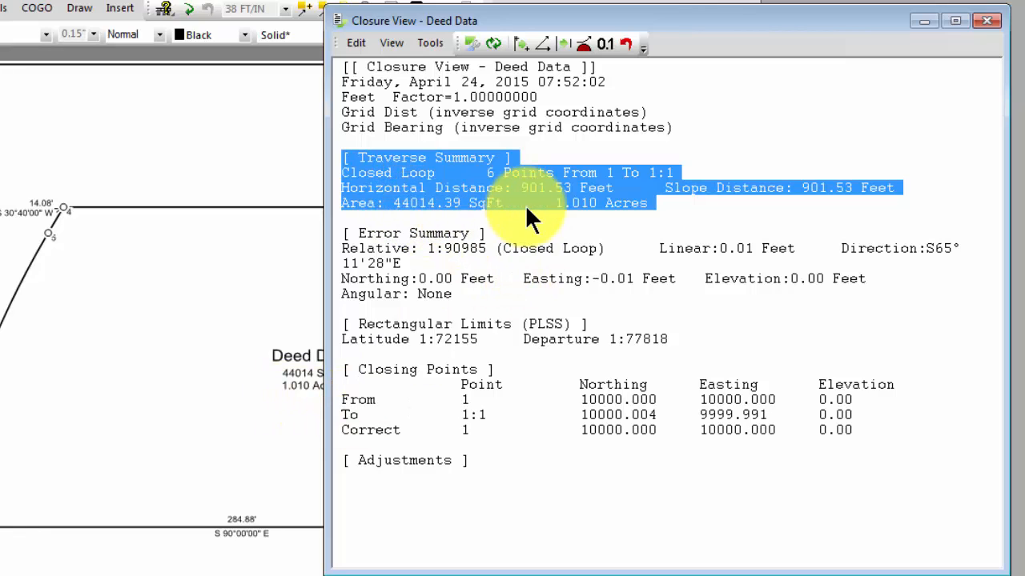
left_click_drag(336, 233, 316, 304)
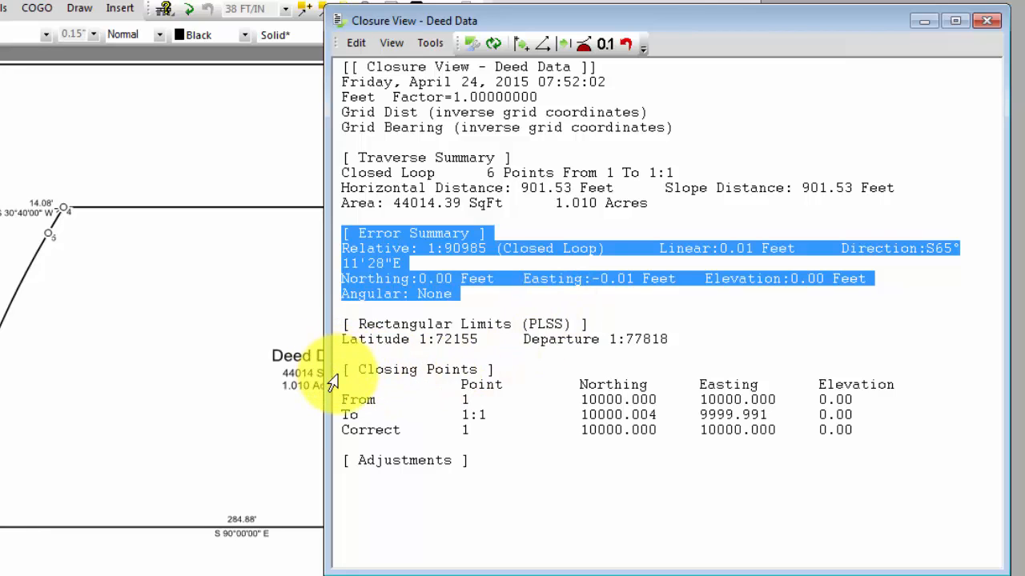
Step: Exclude the Rectangular Limits (PLSS) data from the closure report
left_click(391, 44)
mouse_move(444, 213)
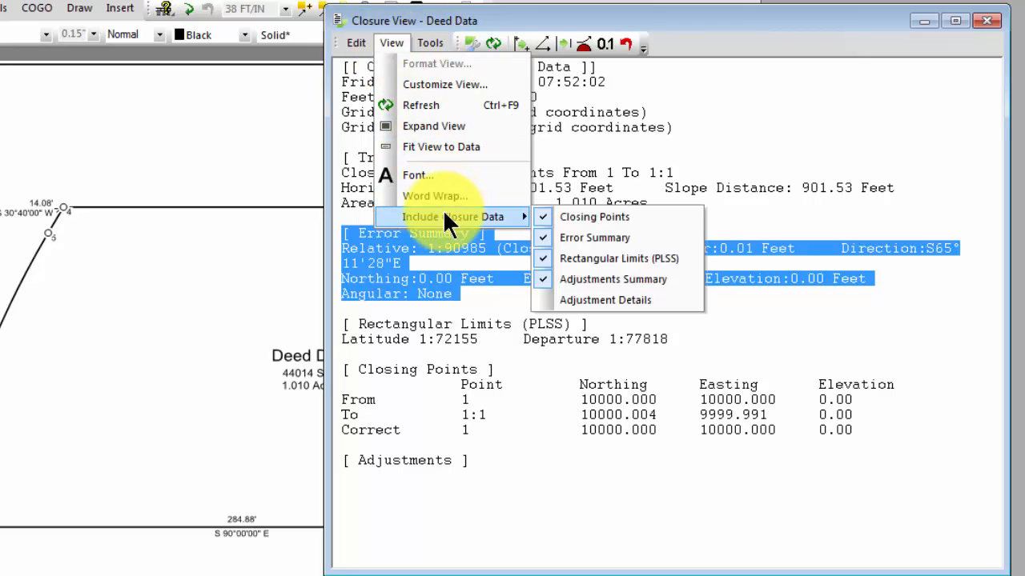
left_click(596, 259)
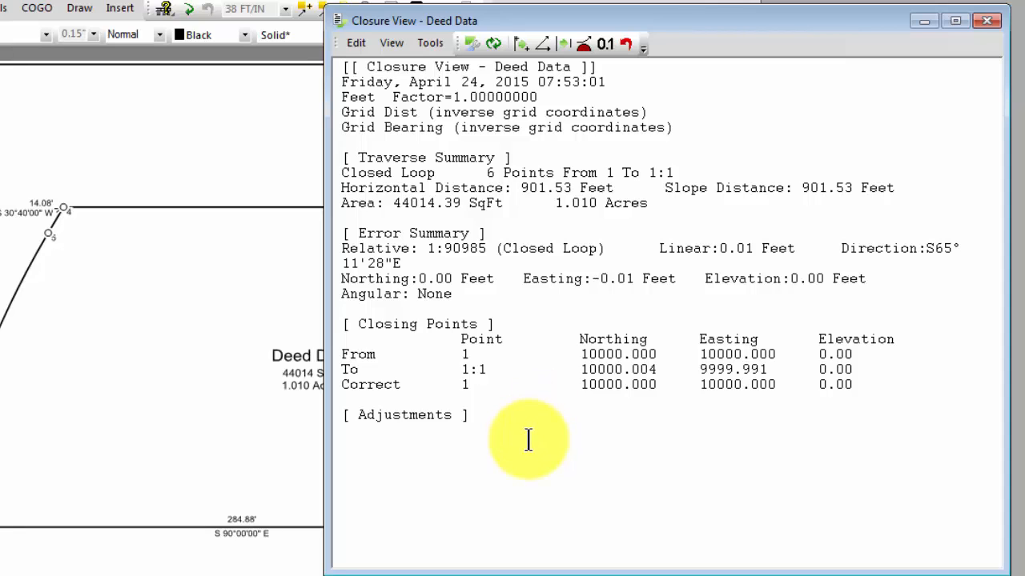
Step: Highlight the report's Traverse Summary, check the Closed Loop tolerance in the program settings and accept the settings
left_click_drag(338, 154, 715, 221)
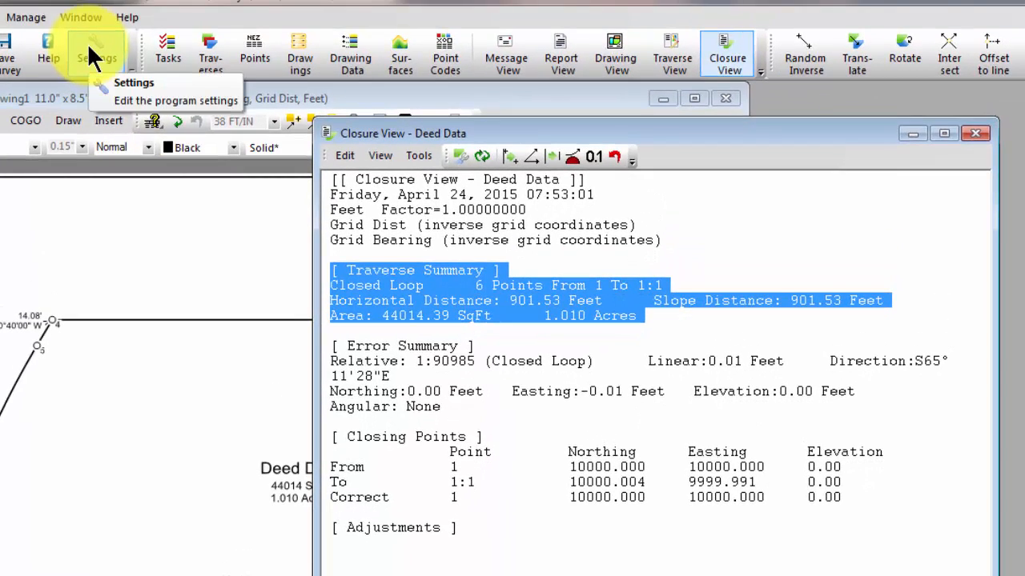
left_click(90, 56)
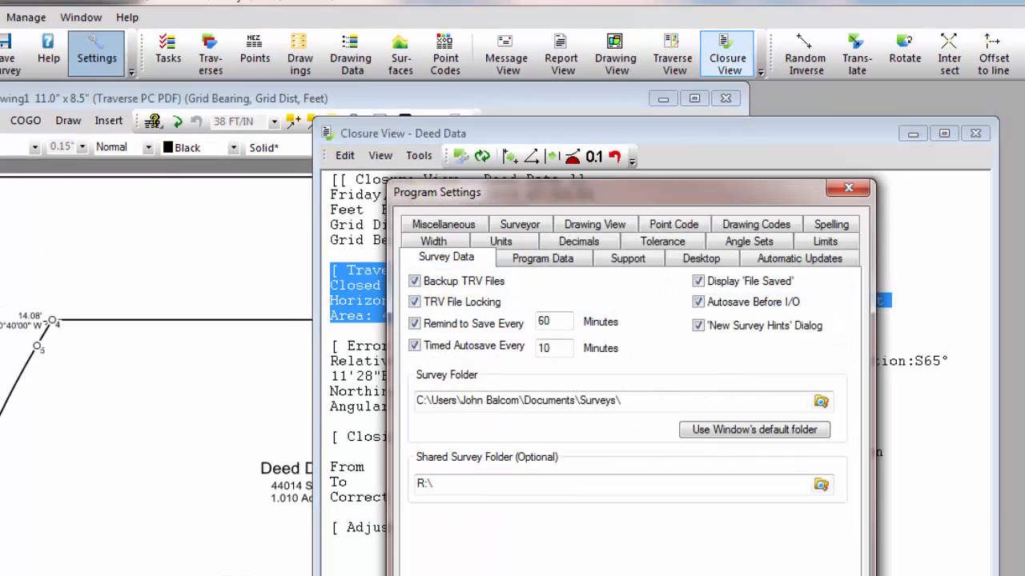
left_click(660, 240)
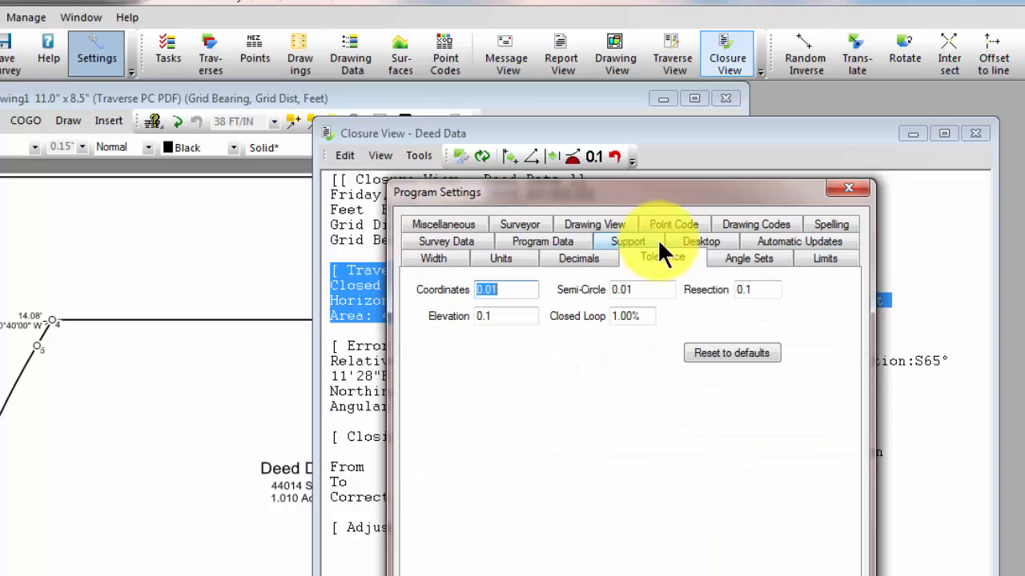
left_click(648, 316)
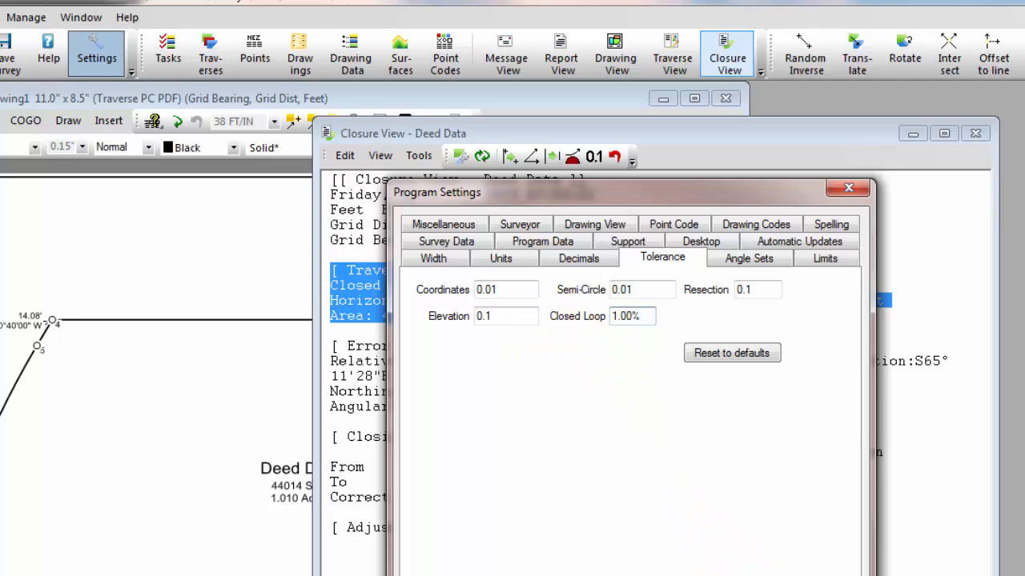
left_click(757, 572)
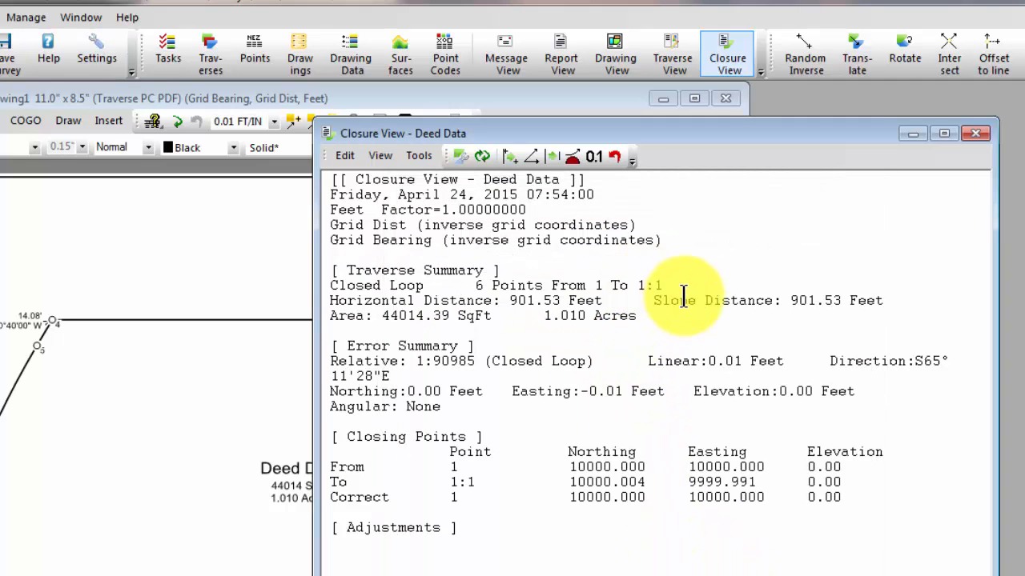
Step: Check the closure type in the closure view's settings and accept Closed Loop
left_click(344, 155)
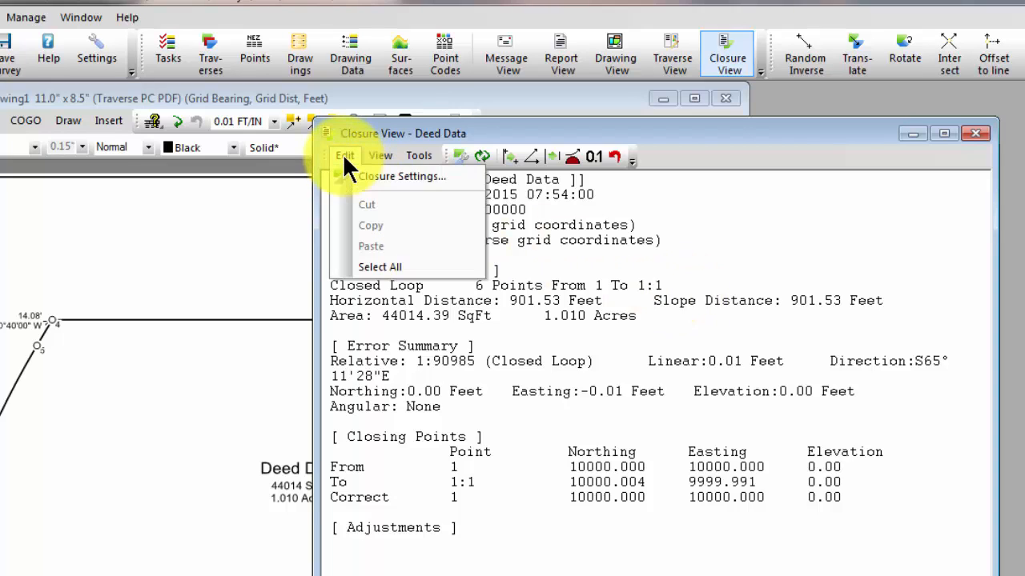
left_click(369, 173)
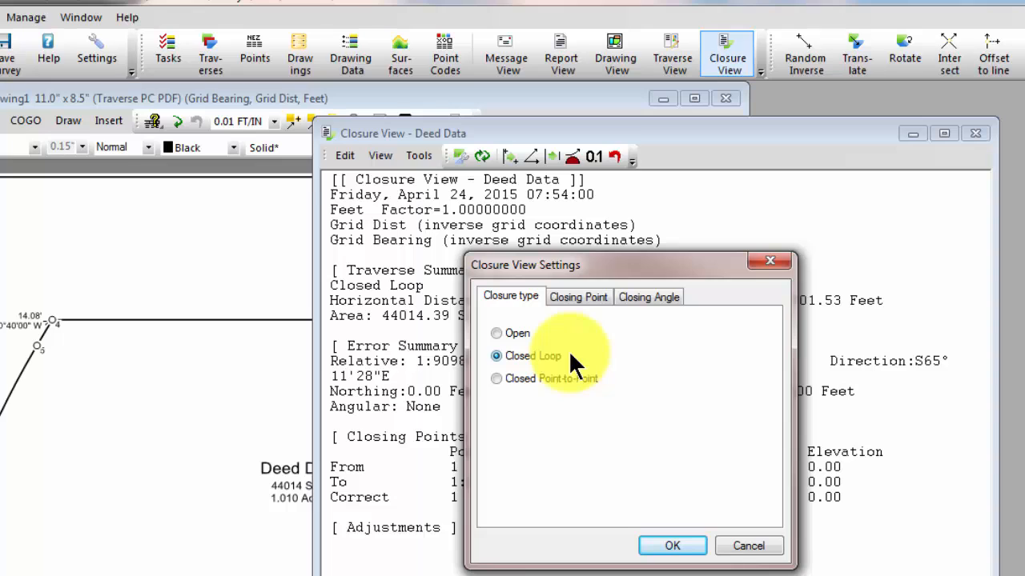
left_click(679, 547)
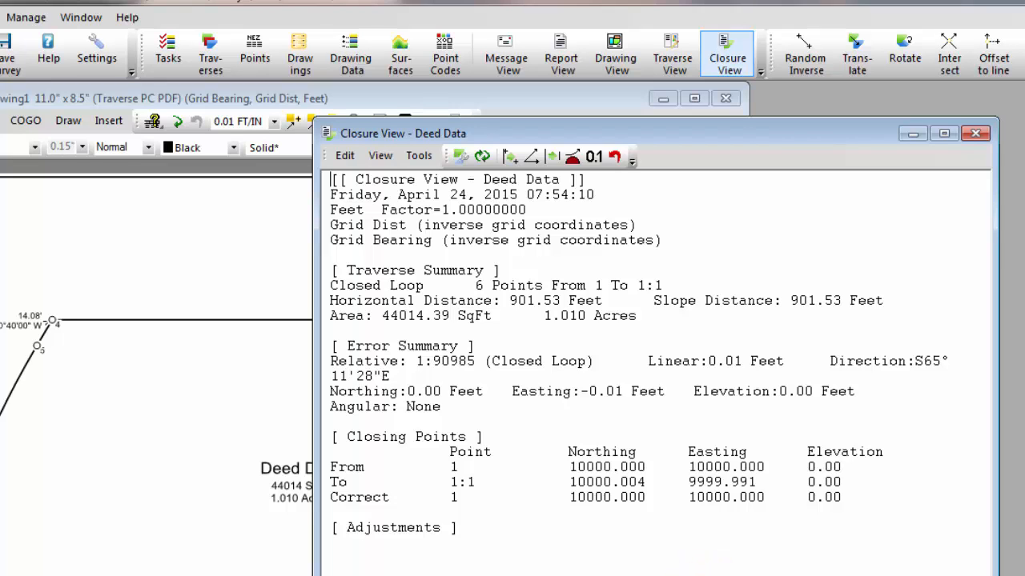
Step: Narrow the closure view window slightly and highlight the Area line in the Traverse Summary
left_click_drag(313, 560, 360, 567)
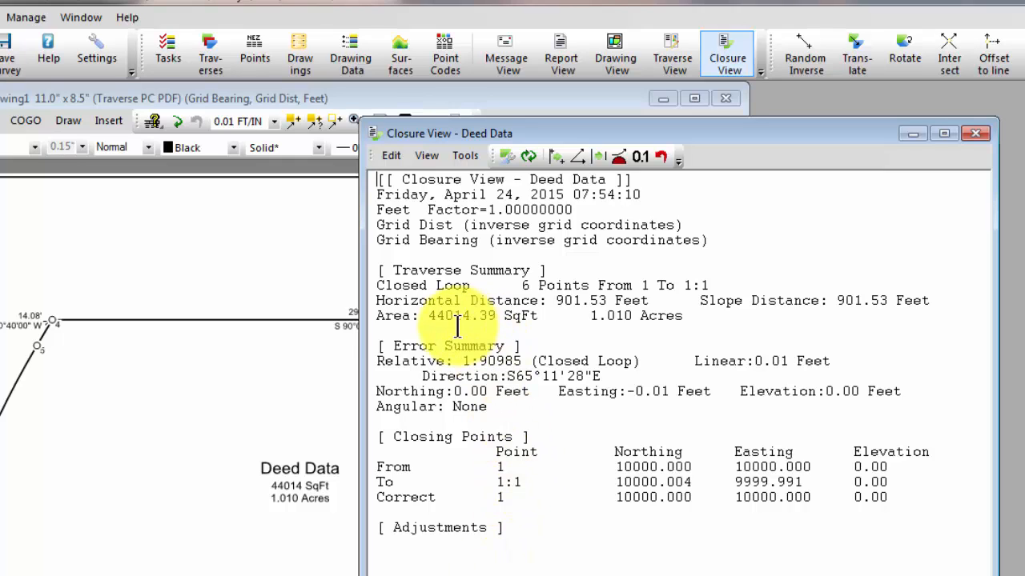
left_click(363, 318)
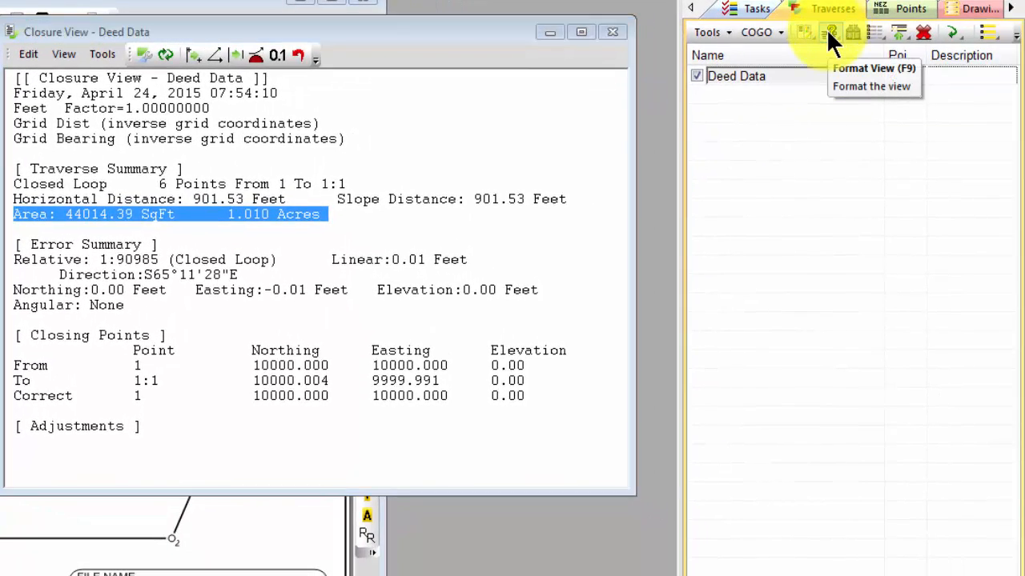
Step: Set the traverse list's display sequence to NAE# to show name, acres, linear error and points
left_click(830, 33)
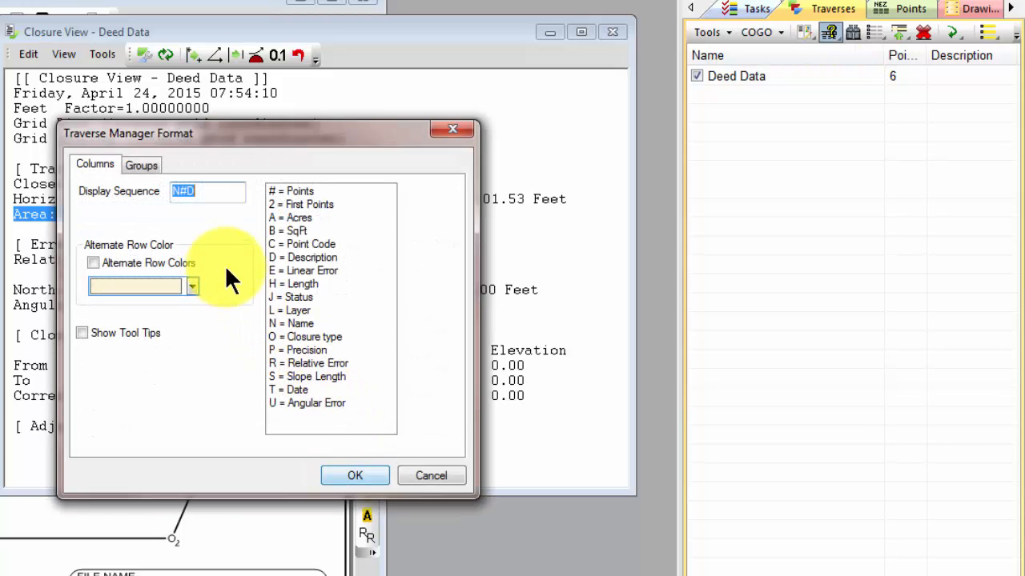
left_click(185, 196)
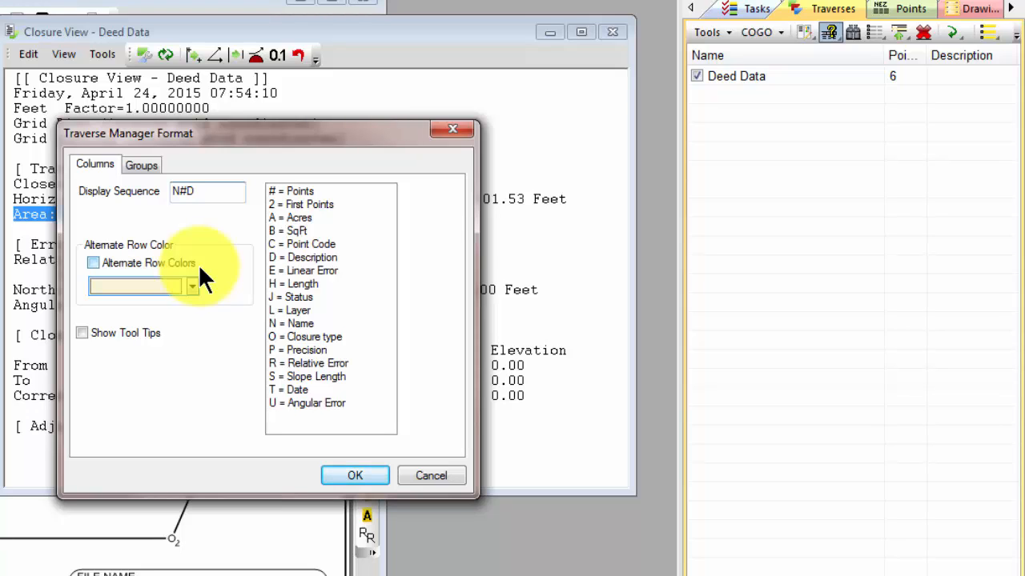
key("Delete")
type("AE")
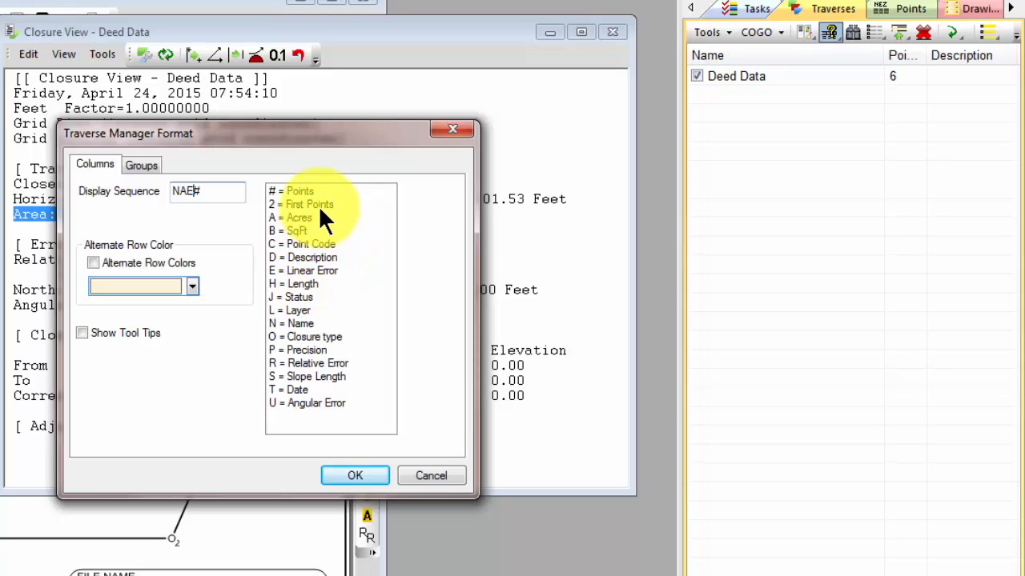
left_click(358, 476)
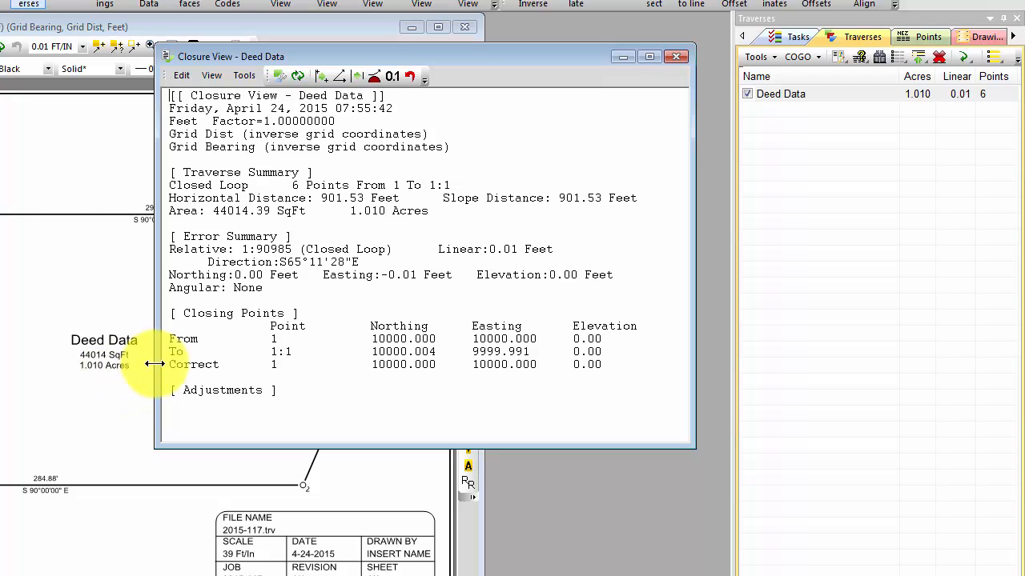
Step: Balance the Deed Data traverse's coordinates by the Compass method with Adjust Elevations enabled, continuing despite the curve
left_click(244, 76)
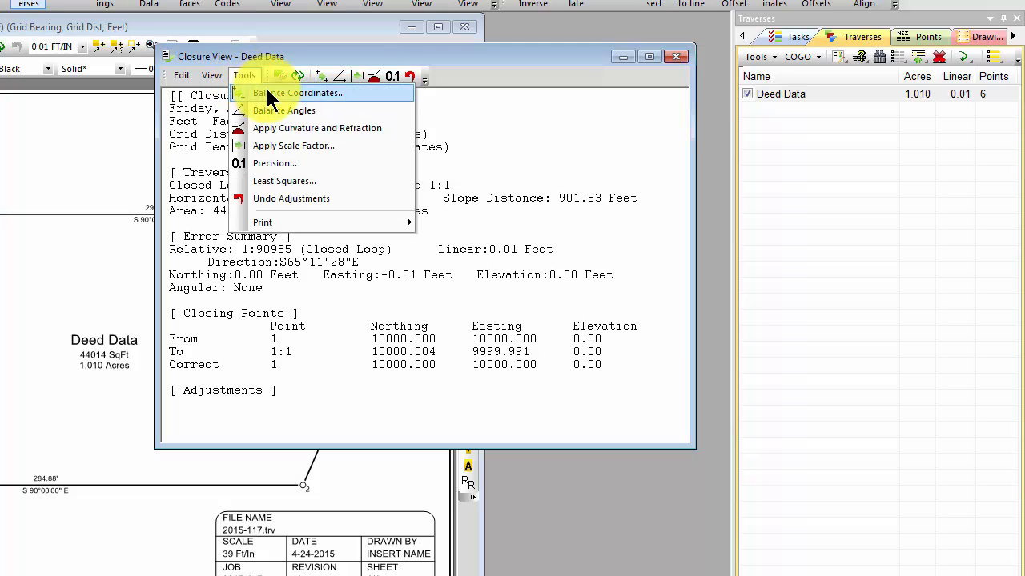
left_click(272, 94)
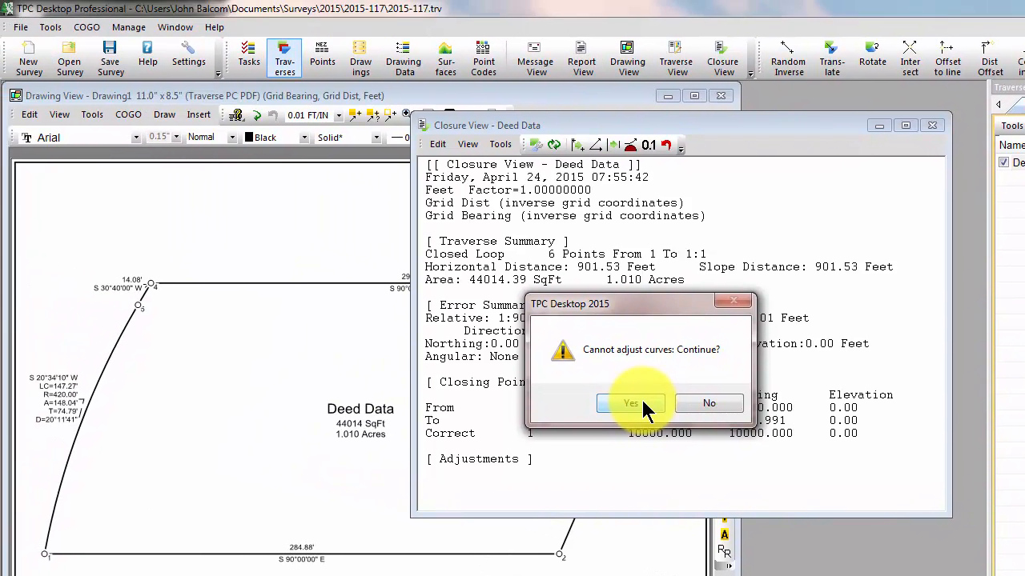
left_click(631, 404)
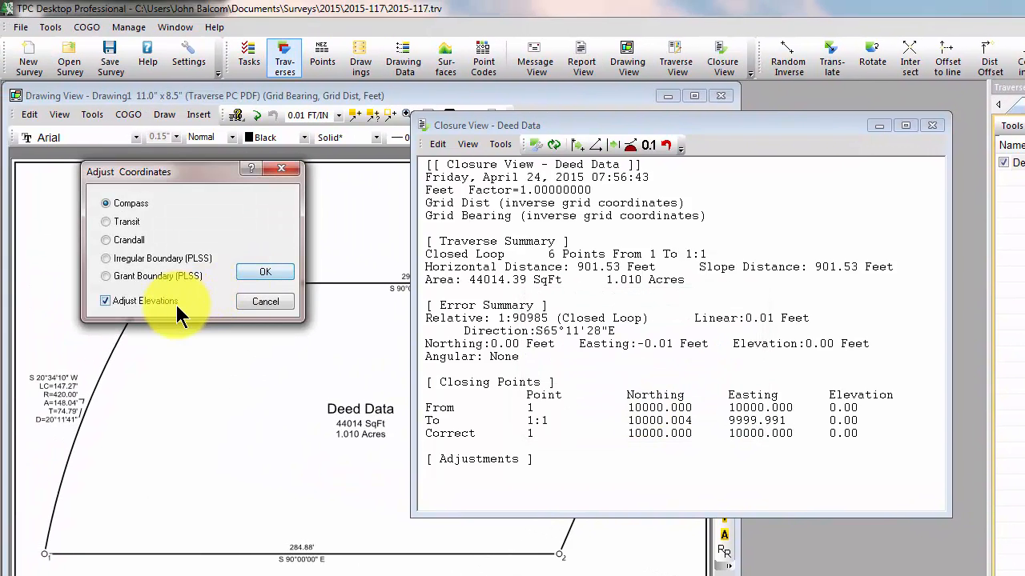
left_click(256, 273)
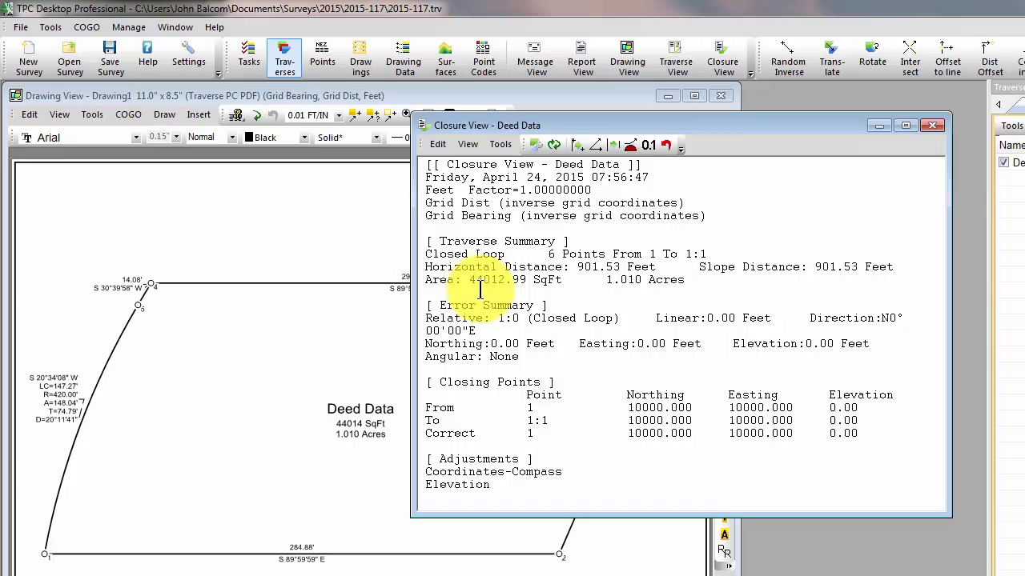
Step: Bring the drawing view forward and regenerate the drawing
left_click(335, 252)
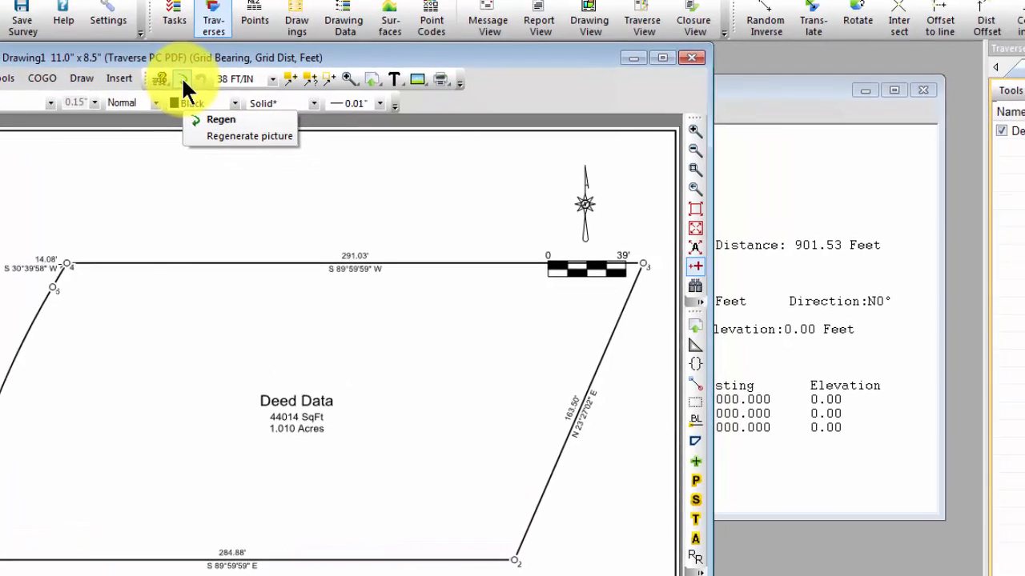
left_click(256, 122)
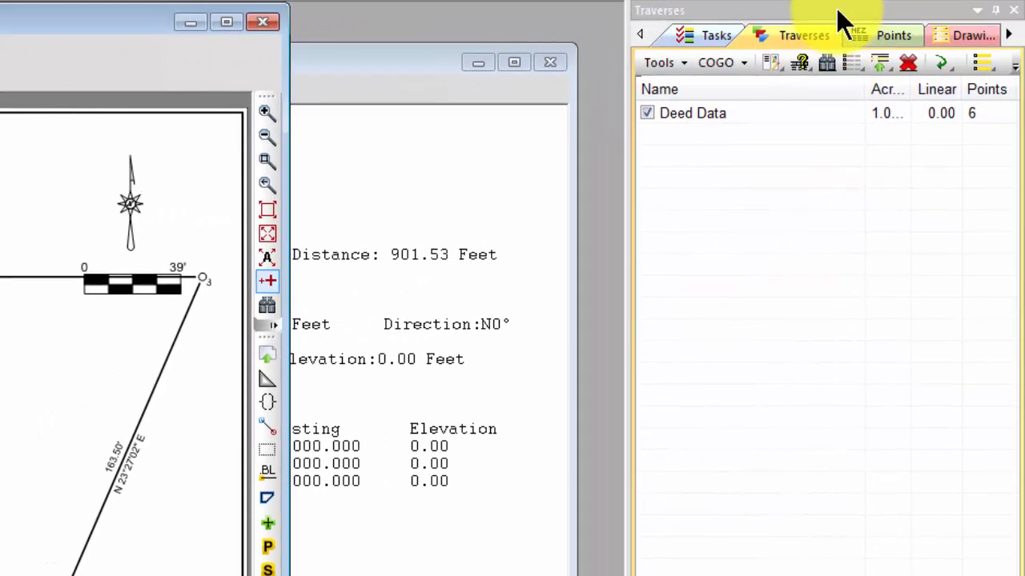
Step: Narrow the Name column in the traverse list to make room for Acres, and bring the closure view forward
left_click_drag(867, 89, 809, 90)
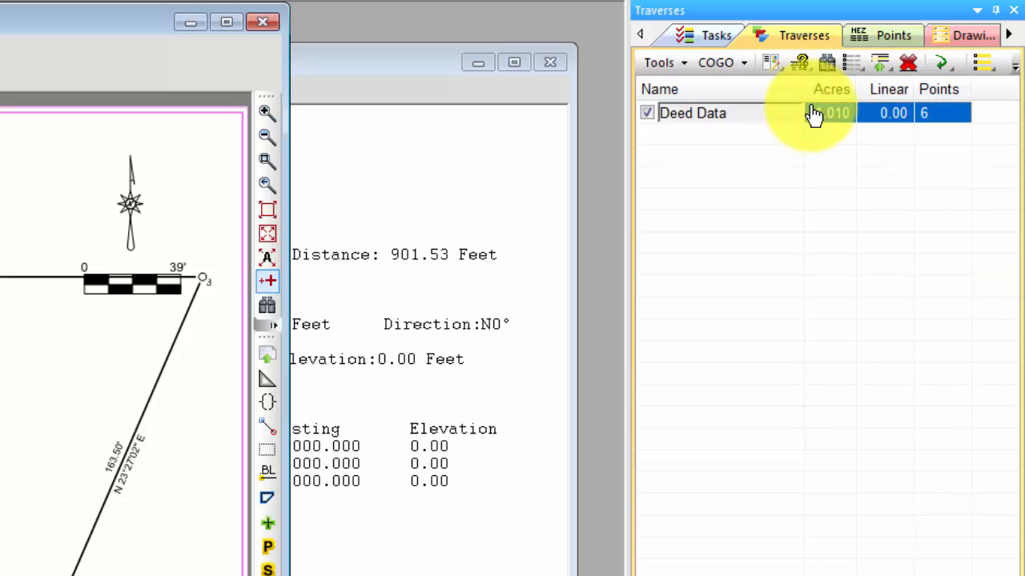
left_click(381, 56)
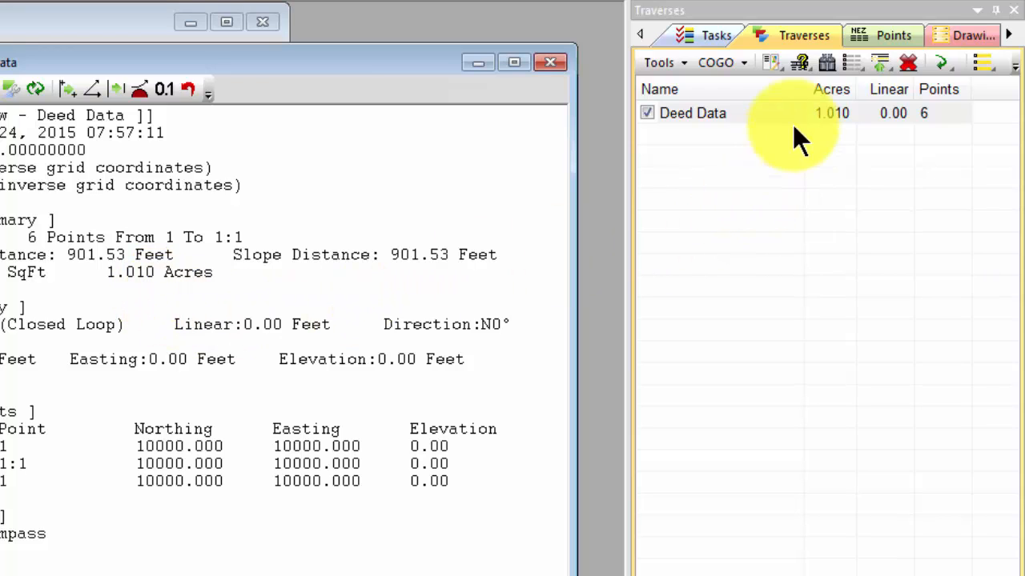
Step: Add square feet to the traverse list by setting its display sequence to NABE#, and narrow the Name column to make room
left_click(801, 63)
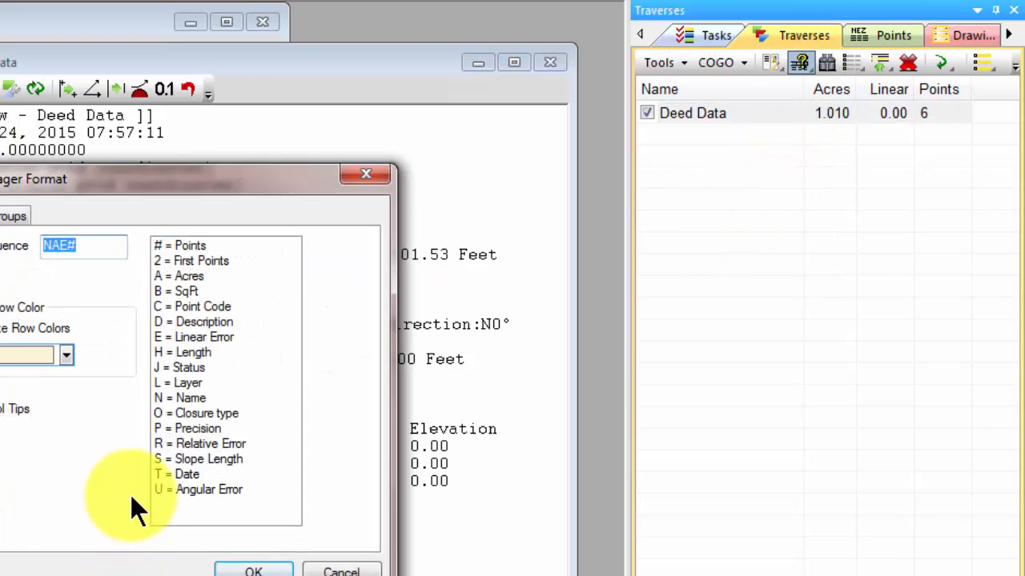
left_click(60, 251)
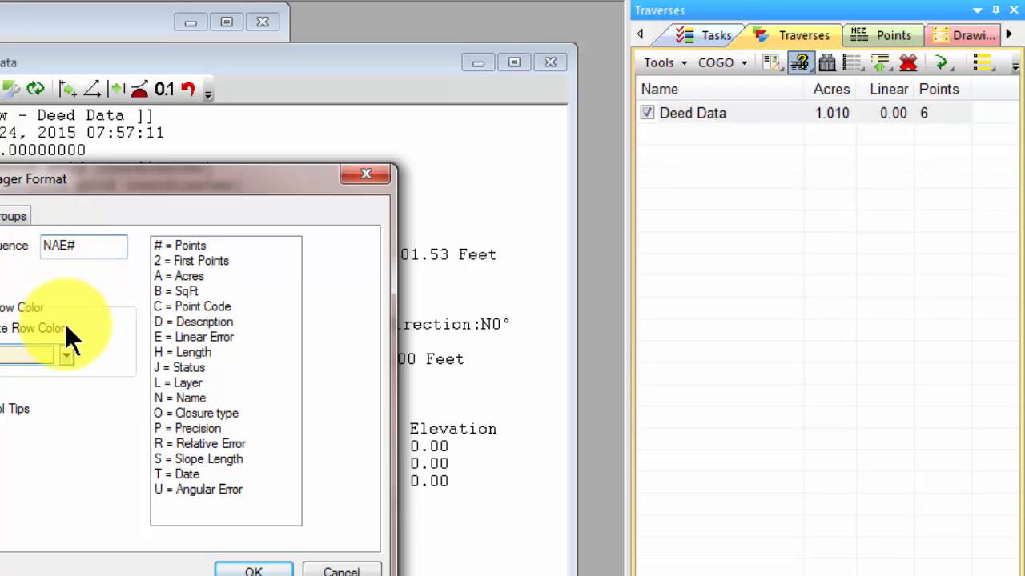
type("B")
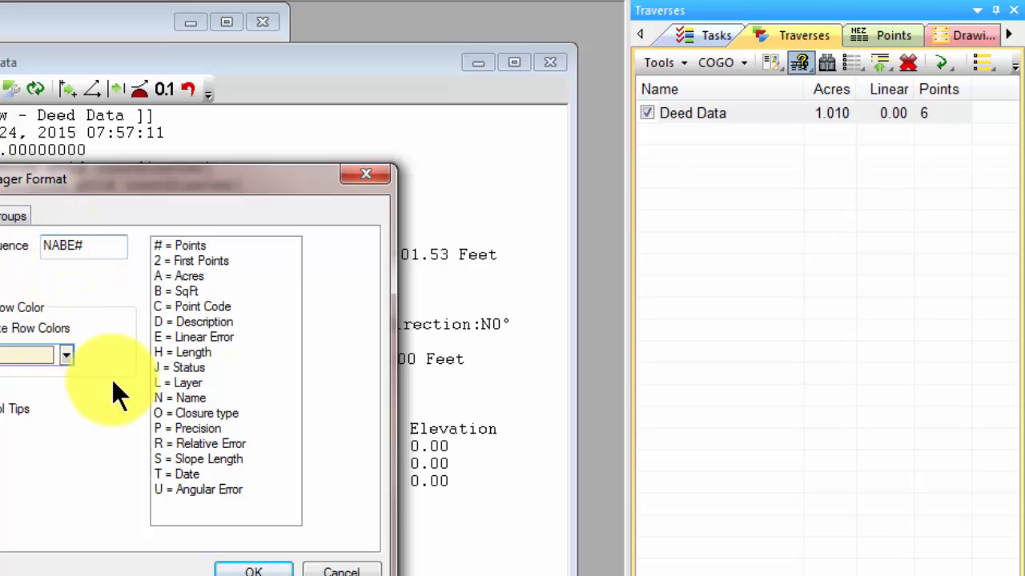
left_click(257, 569)
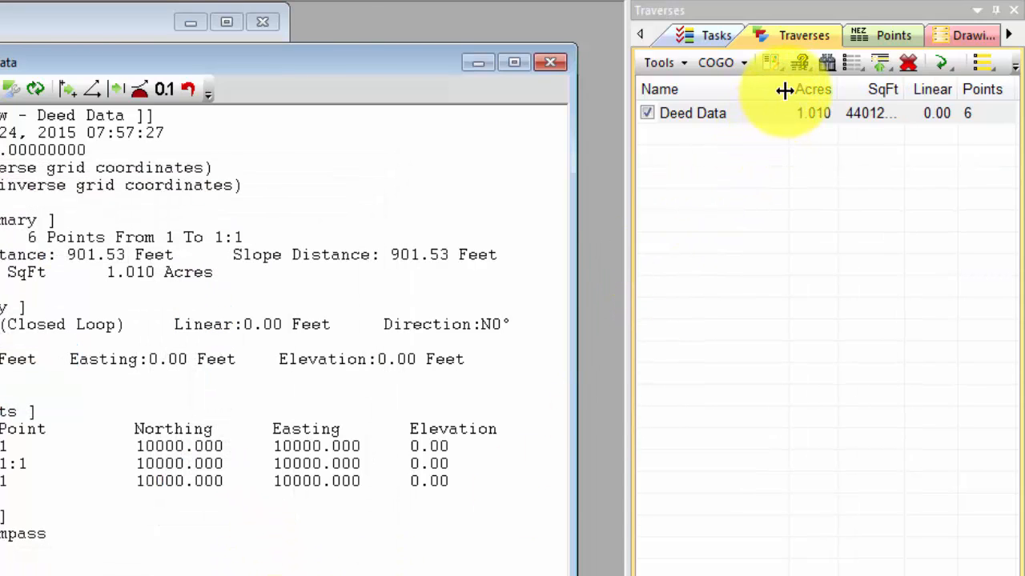
left_click_drag(789, 89, 749, 91)
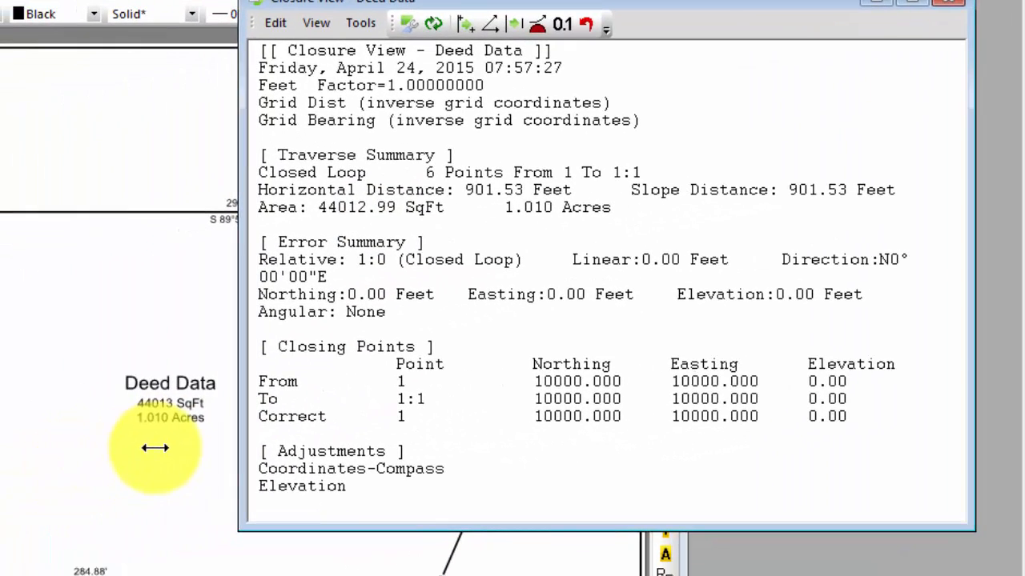
Step: Set the Deed Data lot label in the drawing to show square feet with 2 decimals
left_click(137, 297)
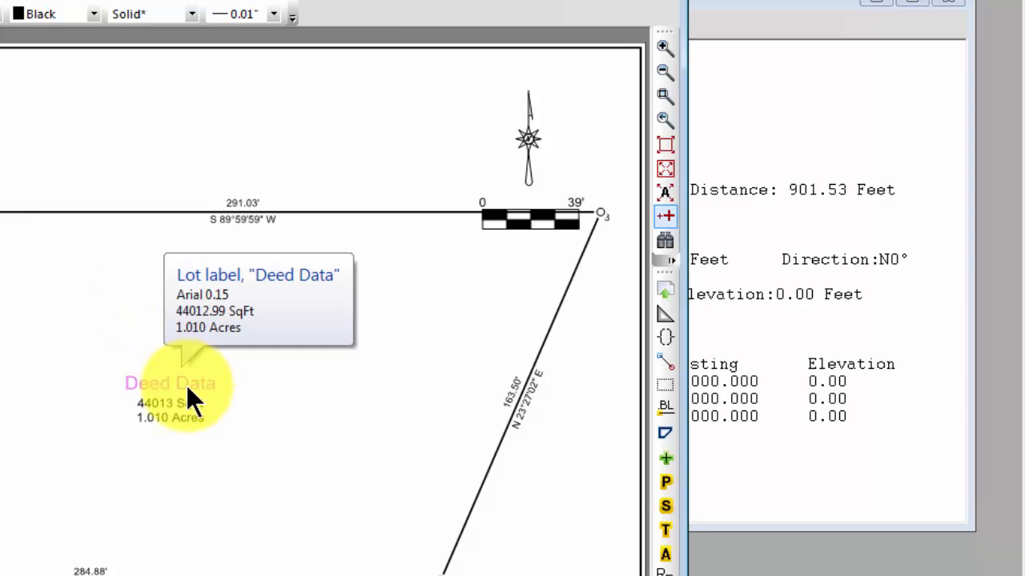
double_click(188, 390)
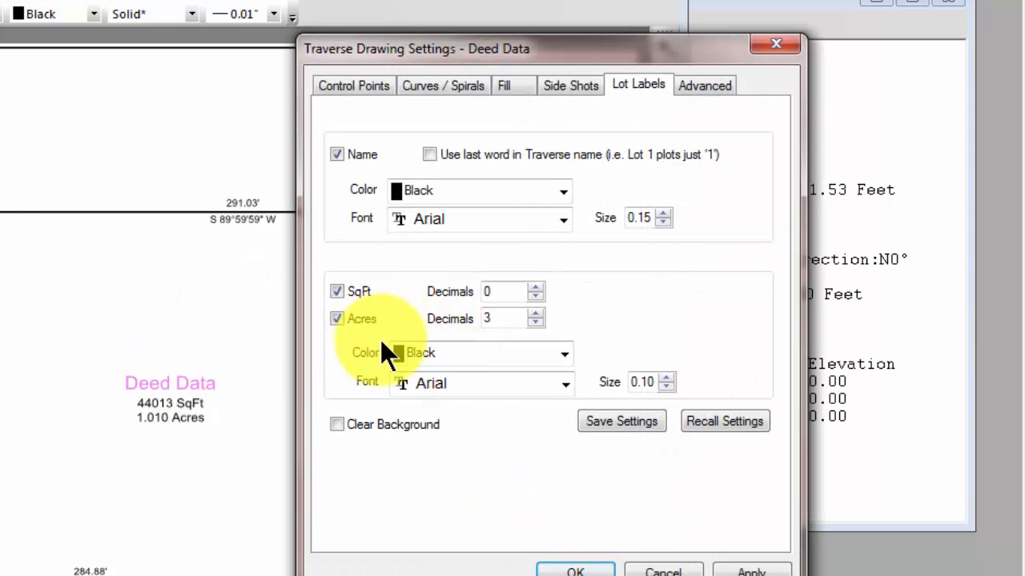
left_click(536, 288)
left_click(535, 287)
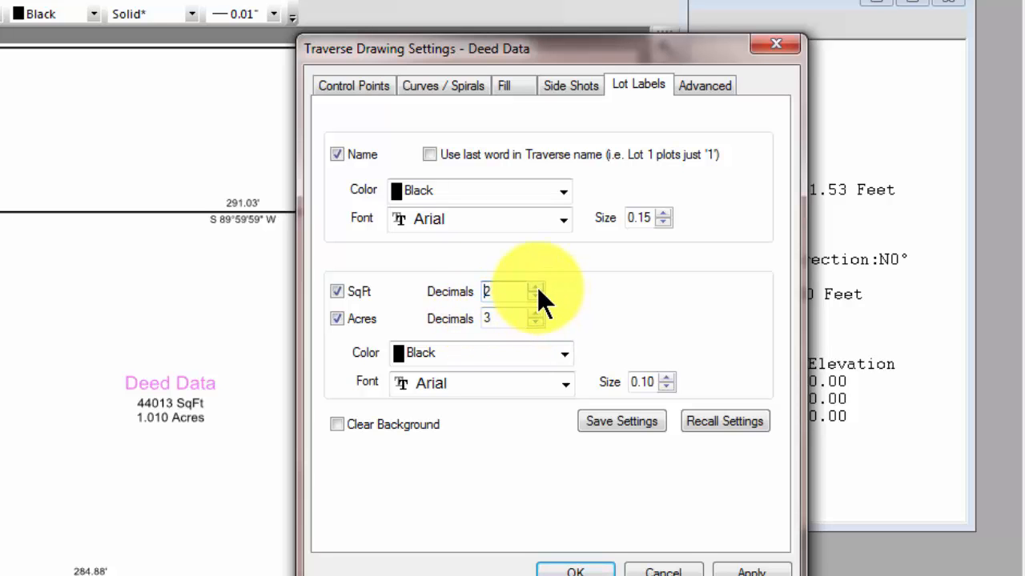
left_click(575, 570)
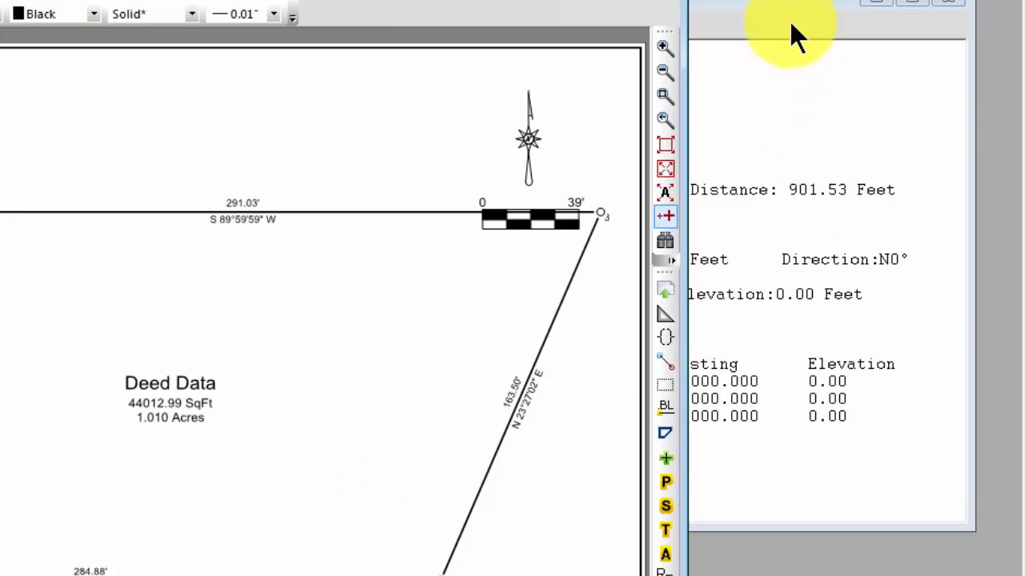
Step: Display the raw data in the Deed Data traverse view to compare it with the balanced values, and restore the adjusted display
left_click(784, 3)
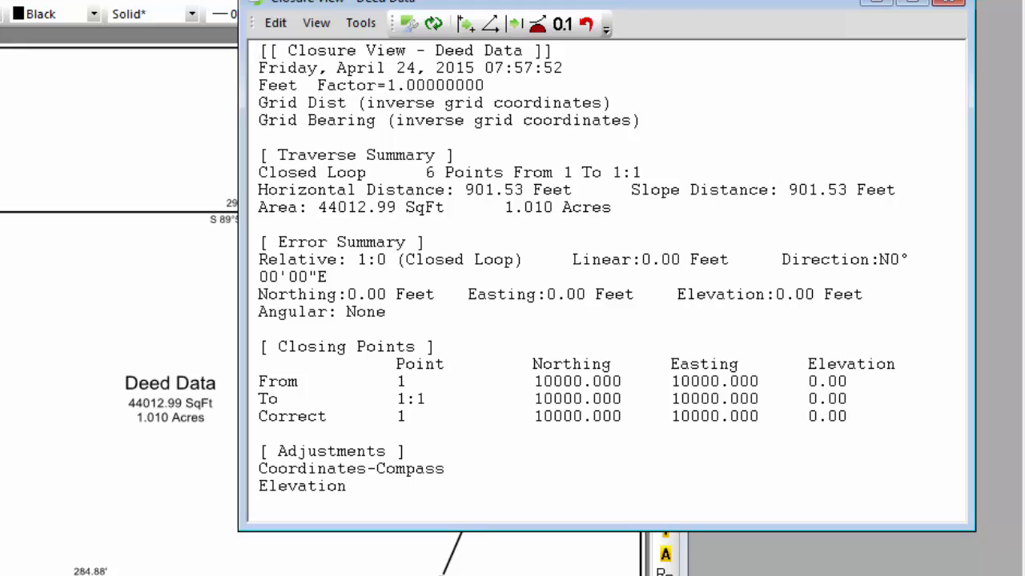
left_click_drag(799, 0, 836, 456)
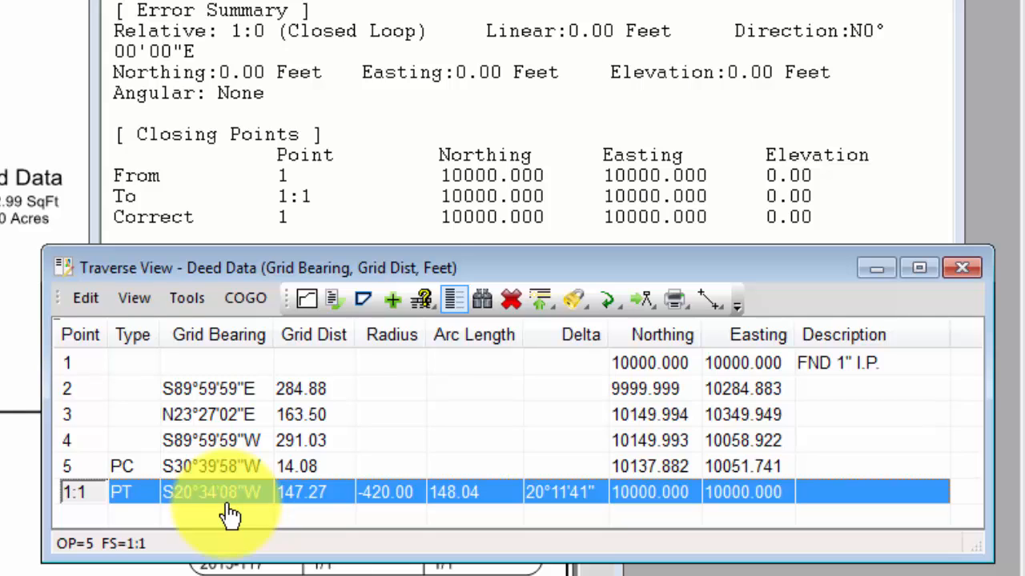
left_click(133, 301)
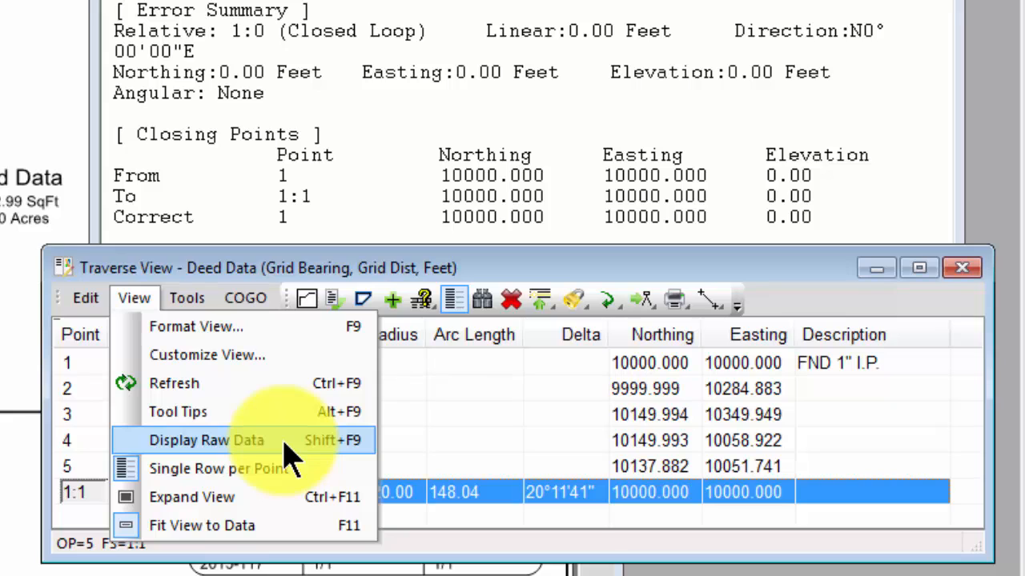
left_click(206, 440)
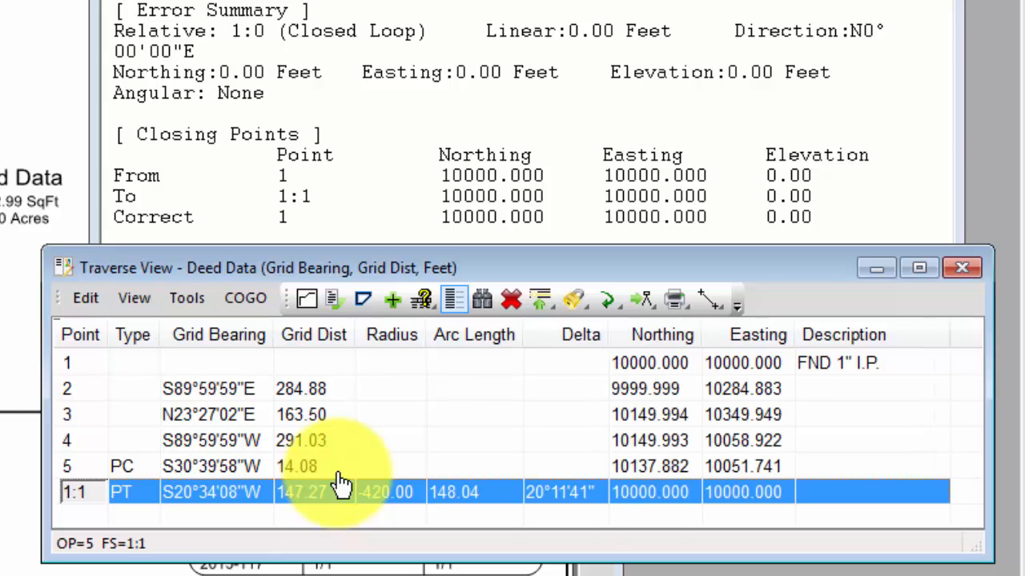
key("ctrl+z")
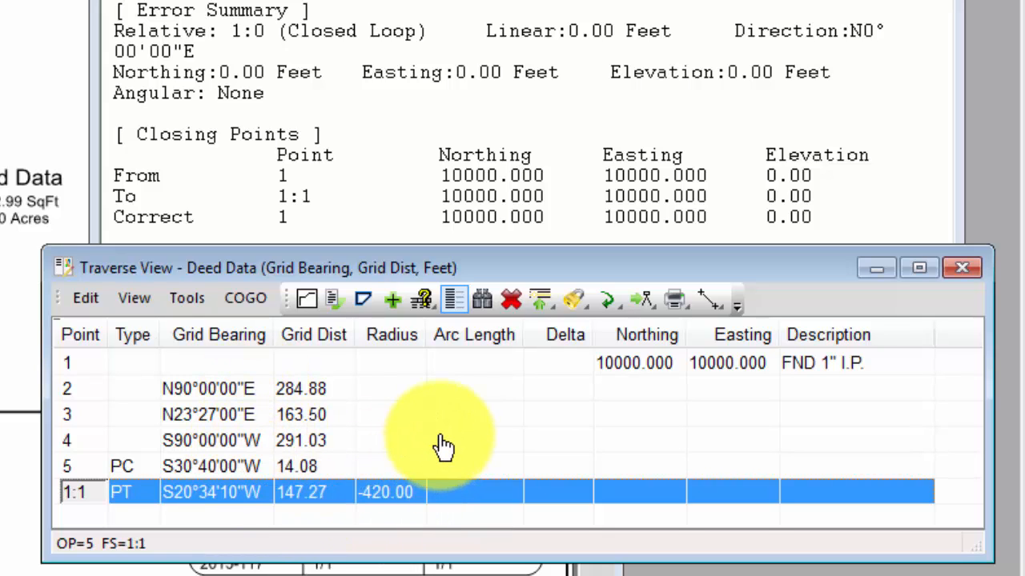
key("F5")
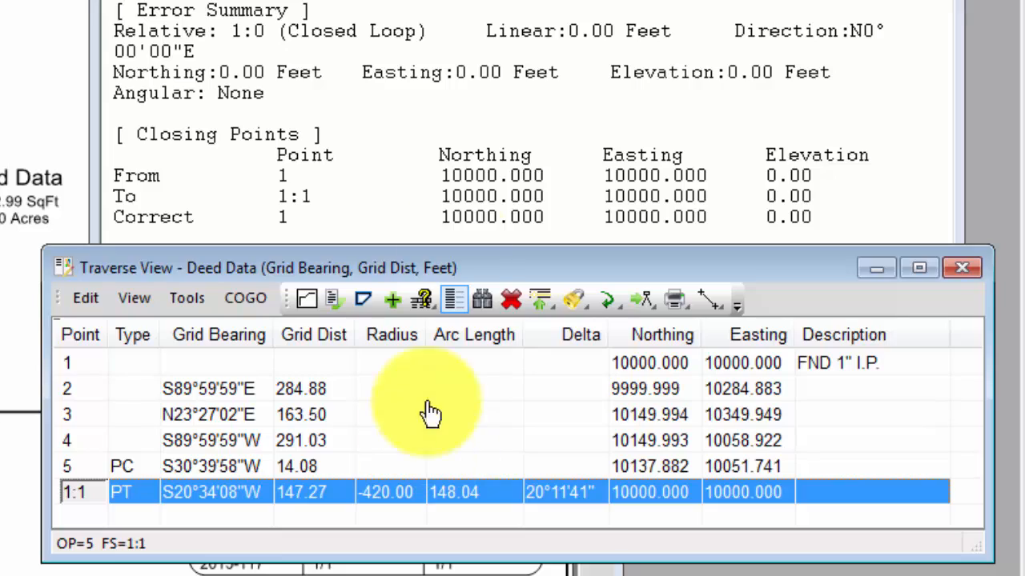
Step: Undo the adjustments on the Deed Data traverse from its closure view
left_click(389, 2)
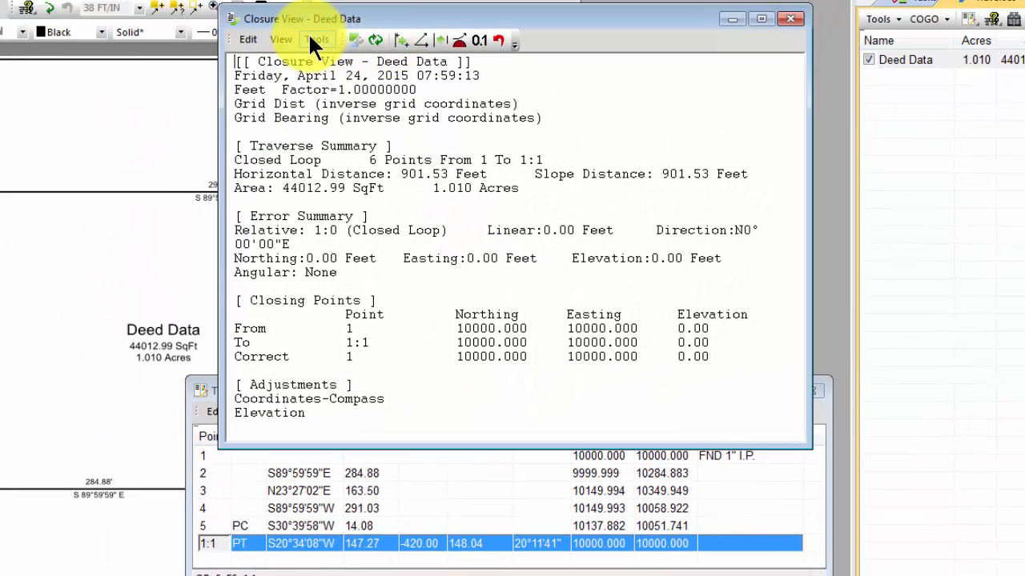
left_click(317, 40)
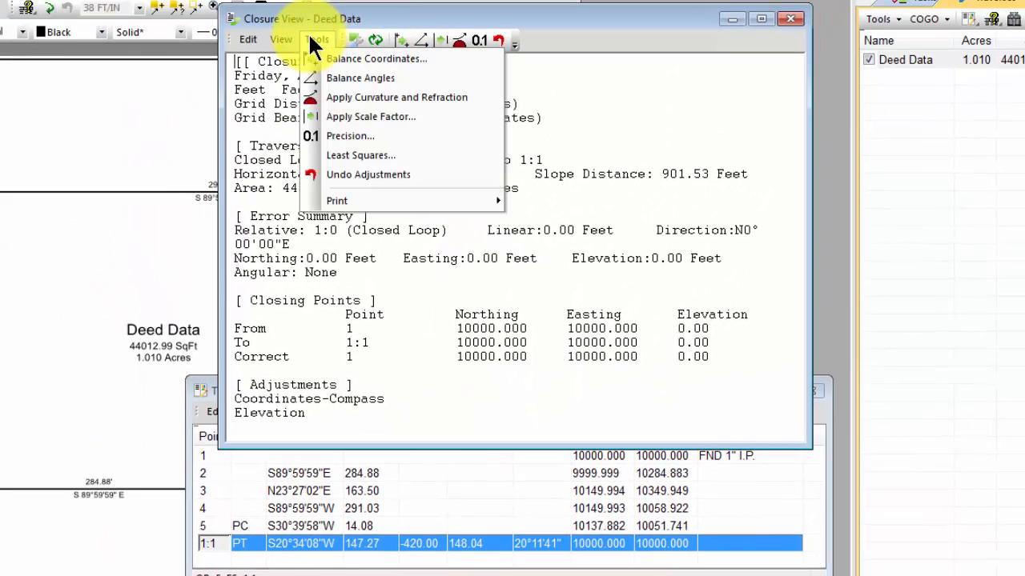
left_click(391, 171)
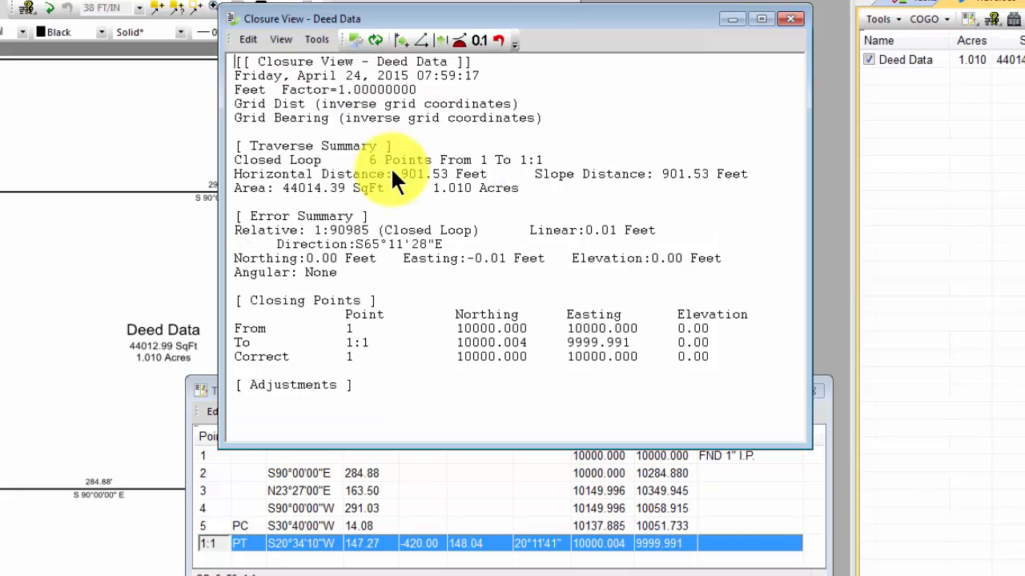
Step: Review the unadjusted Deed Data in the traverse view and the drawing, and bring the closure view forward
left_click(466, 490)
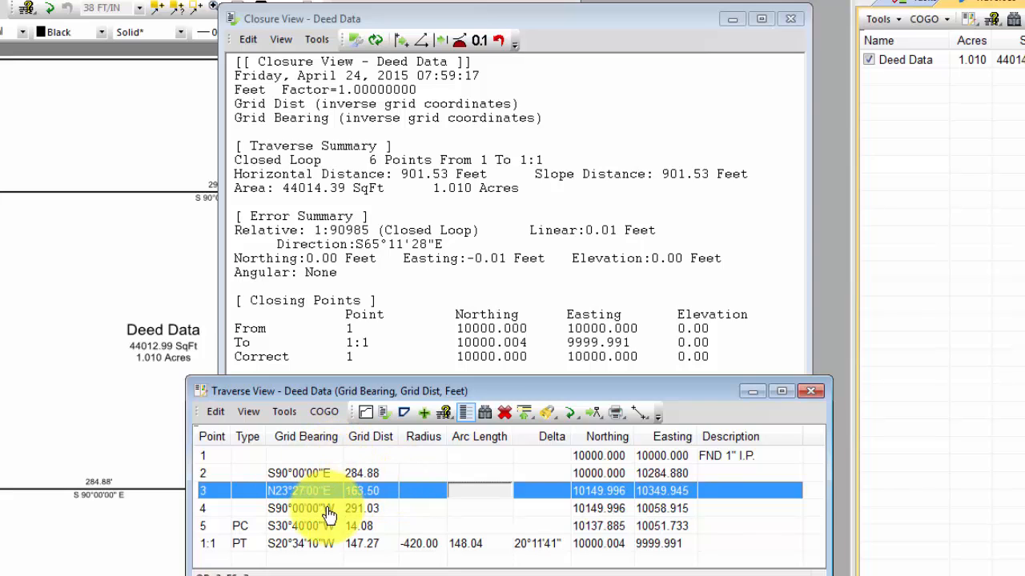
left_click(147, 222)
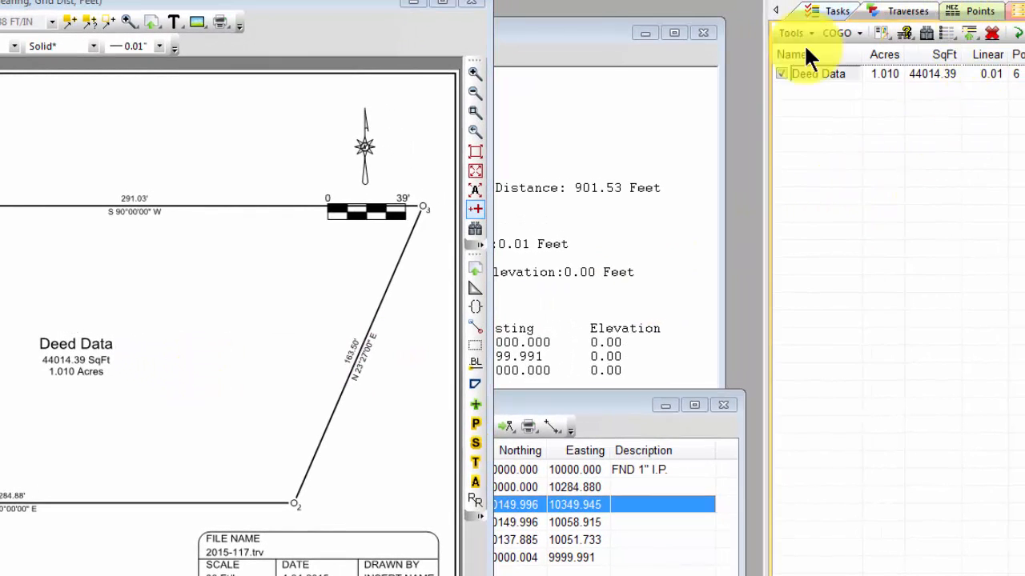
left_click(565, 30)
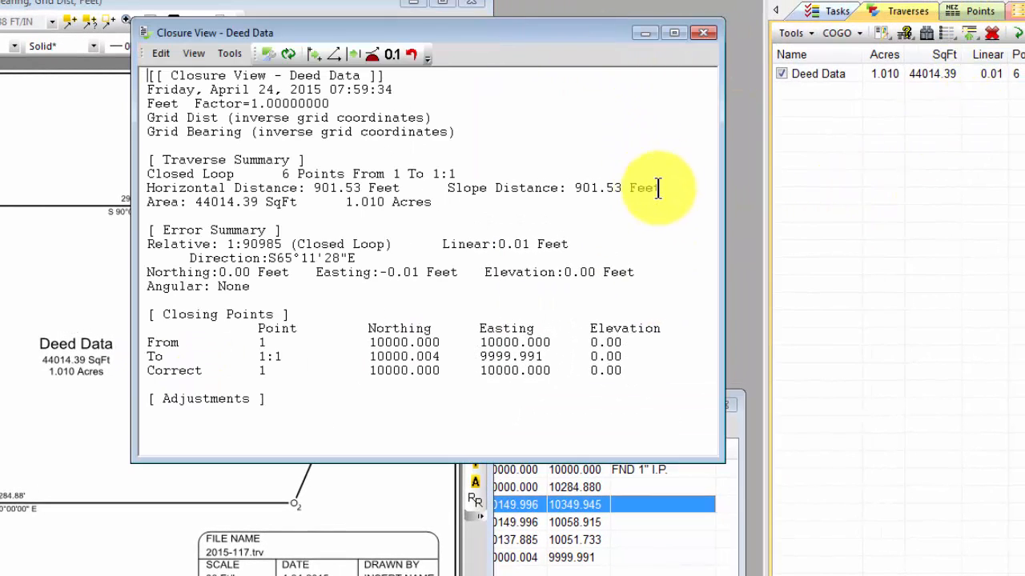